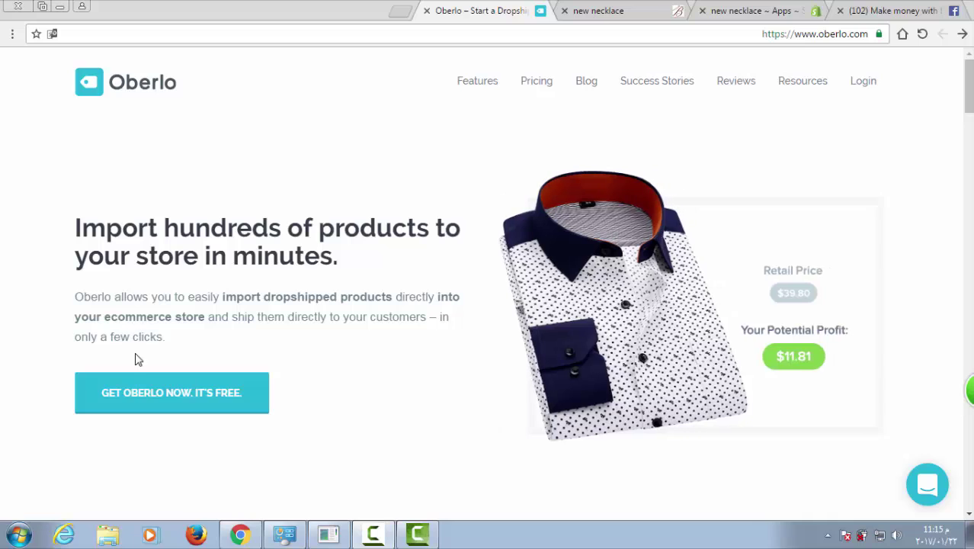
# Step: Get the free Oberlo app for the store from its Shopify App Store listing
pyautogui.click(189, 395)
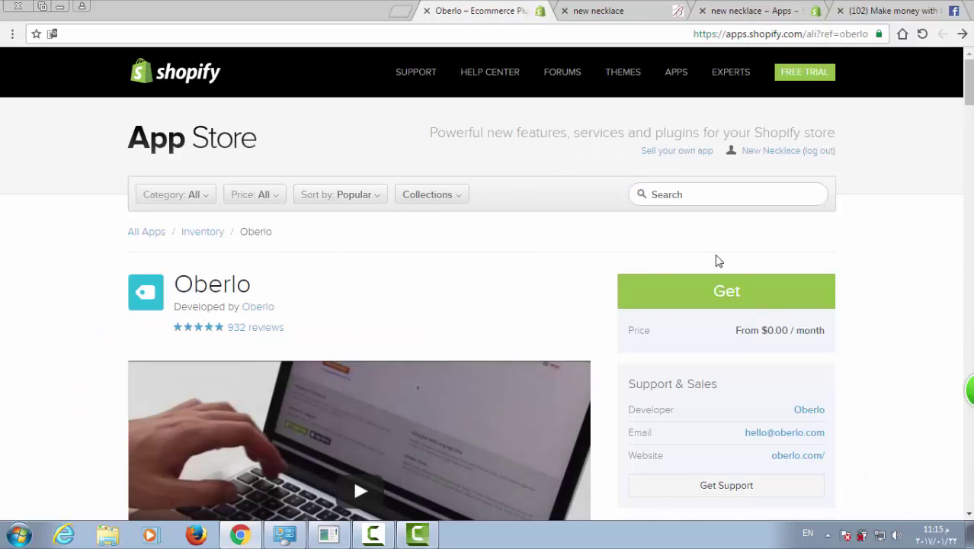
pyautogui.click(747, 294)
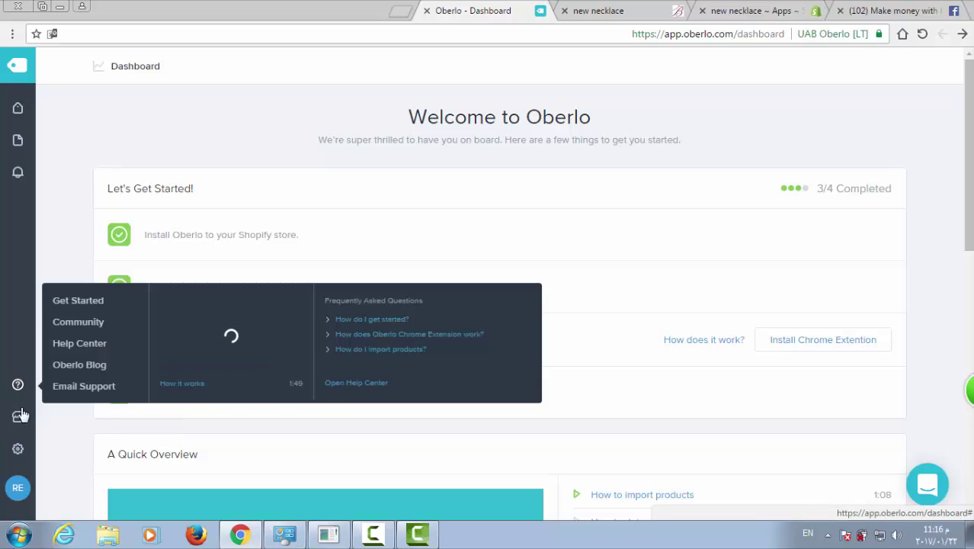
# Step: Open the global pricing rules in the Oberlo settings and review the advanced cost ranges and markups
pyautogui.click(18, 450)
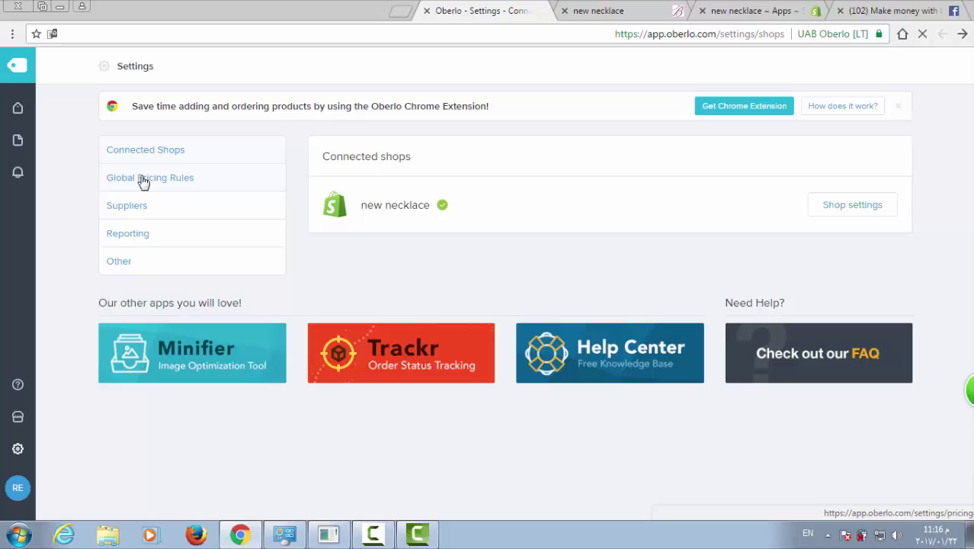
pyautogui.click(143, 179)
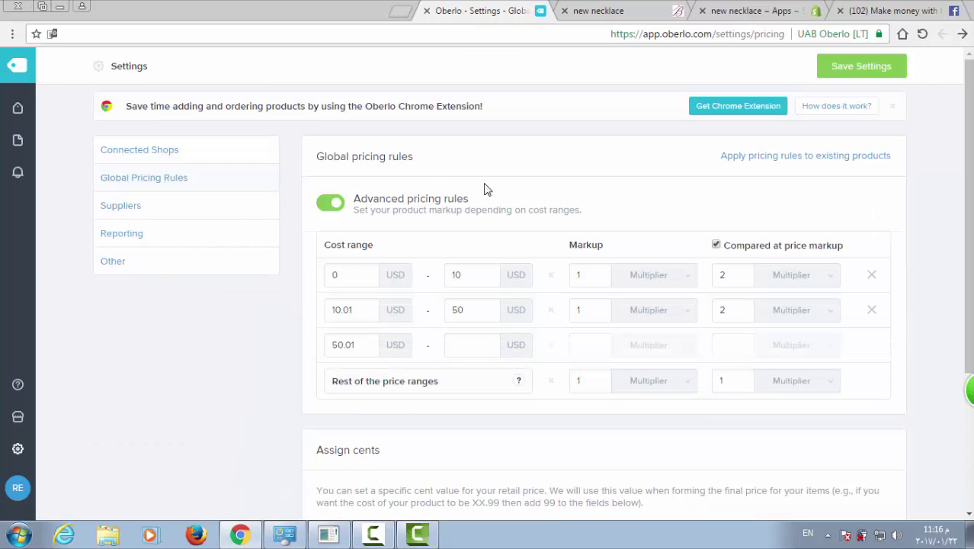
pyautogui.scroll(-2, 485, 190)
pyautogui.scroll(-1, 487, 190)
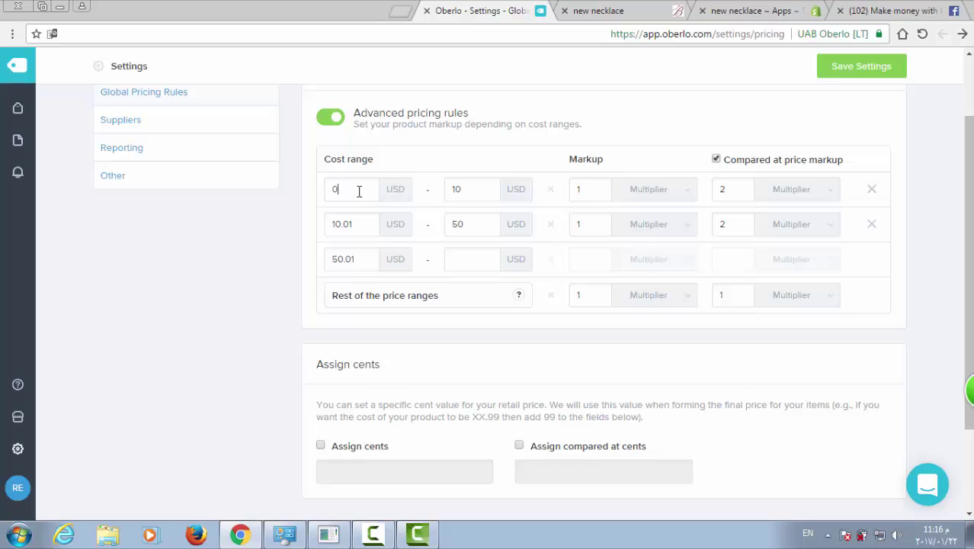
pyautogui.click(476, 192)
pyautogui.click(590, 192)
pyautogui.scroll(-1, 598, 124)
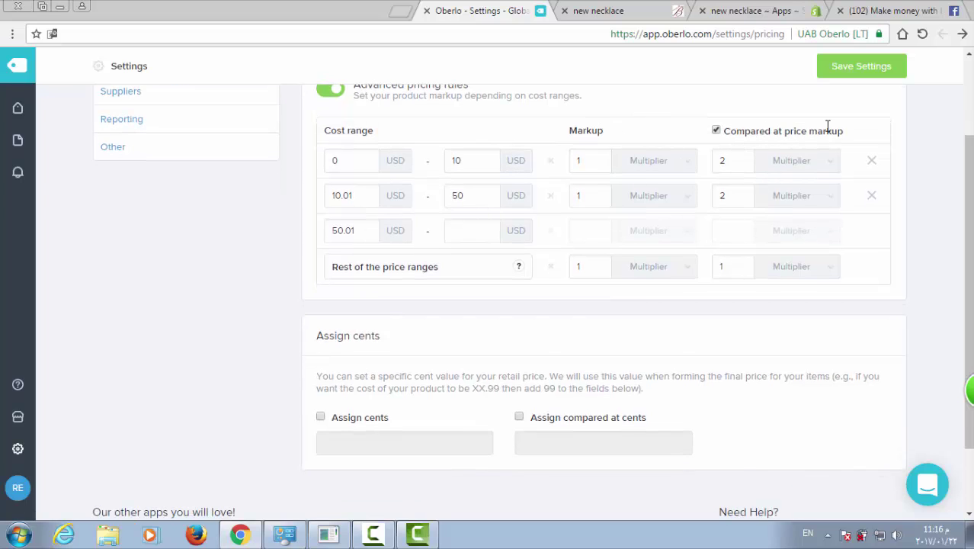
# Step: Examine the original and sale prices of the necklace products on the new necklace storefront
pyautogui.click(778, 12)
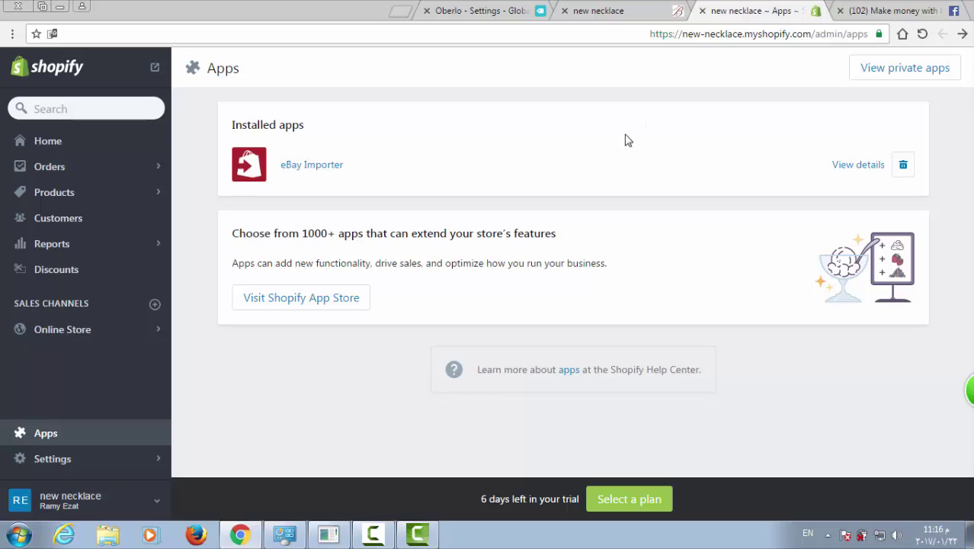
pyautogui.click(607, 8)
pyautogui.scroll(-5, 539, 119)
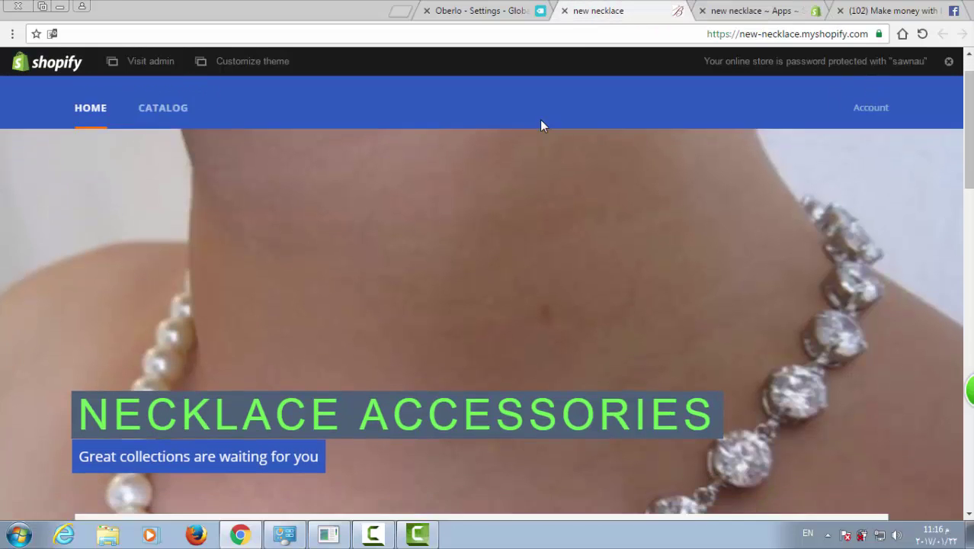
pyautogui.scroll(-10, 540, 122)
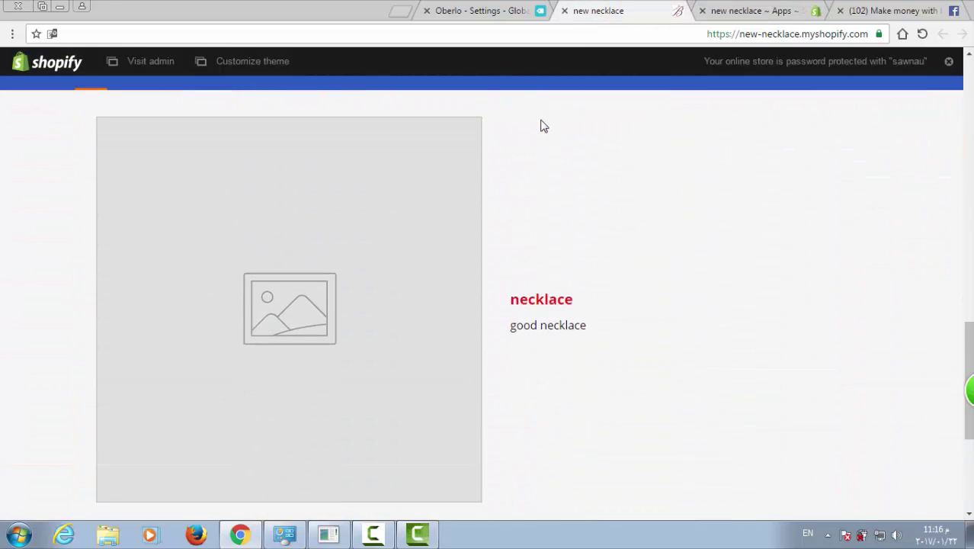
pyautogui.scroll(5, 541, 124)
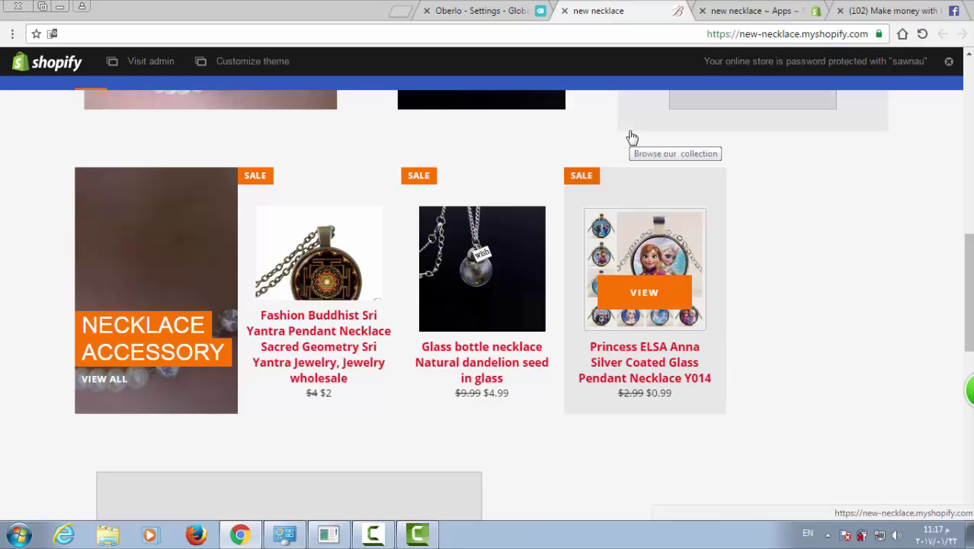
# Step: Return to the Oberlo pricing rules and examine the cost limits and markup of the first range
pyautogui.click(482, 11)
pyautogui.scroll(1, 374, 207)
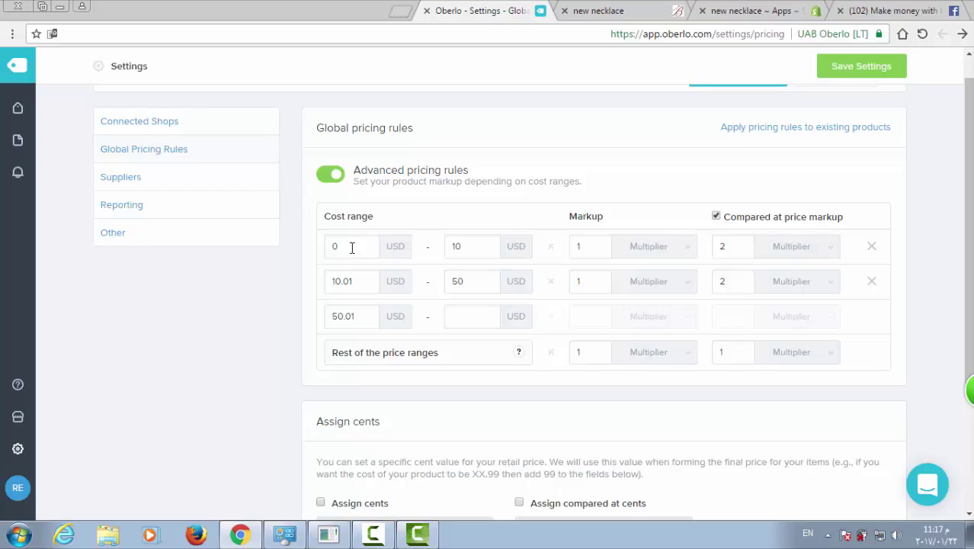
pyautogui.doubleClick(355, 244)
pyautogui.click(469, 249)
pyautogui.click(591, 247)
pyautogui.click(584, 217)
# Step: Compare the storefront's original and sale prices with the first pricing rule's cost range and markup
pyautogui.click(736, 11)
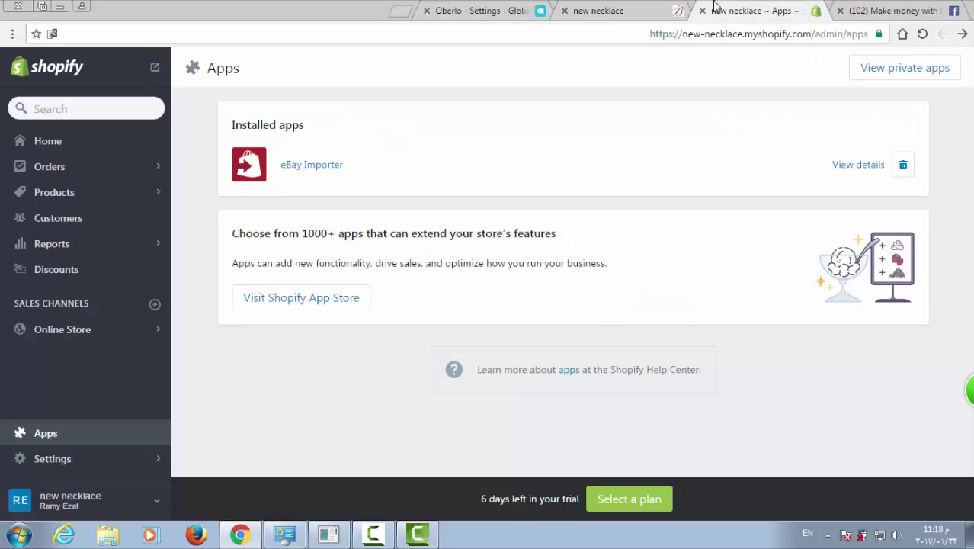
pyautogui.click(561, 6)
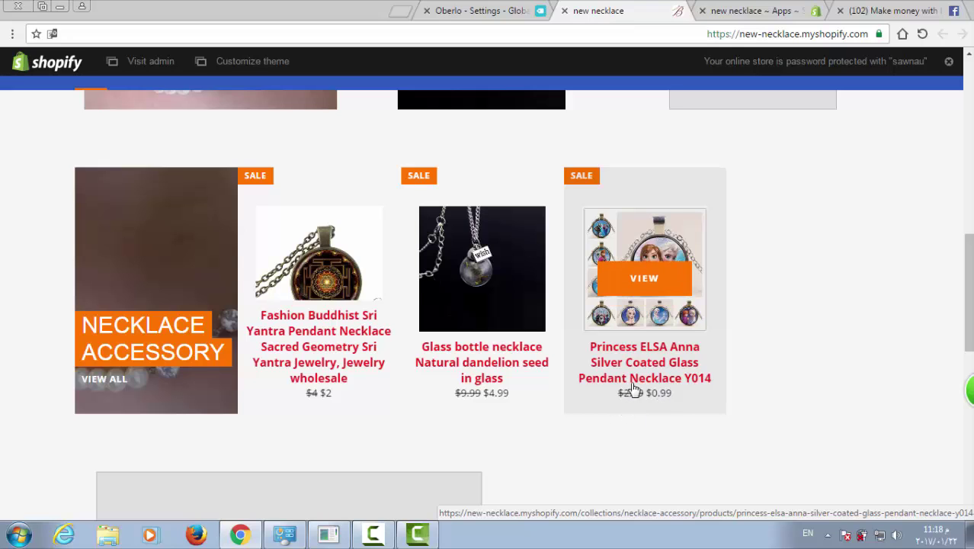
pyautogui.click(513, 8)
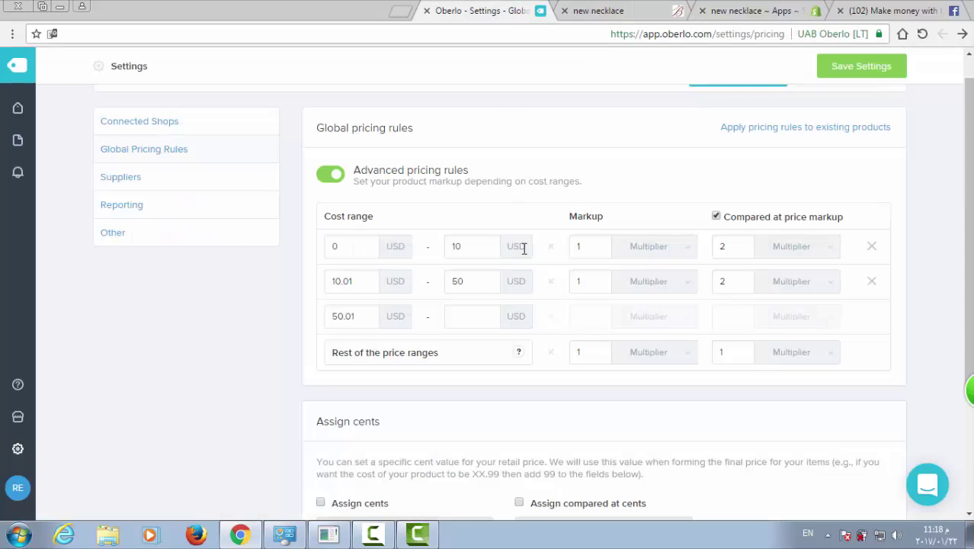
pyautogui.click(587, 246)
pyautogui.click(618, 11)
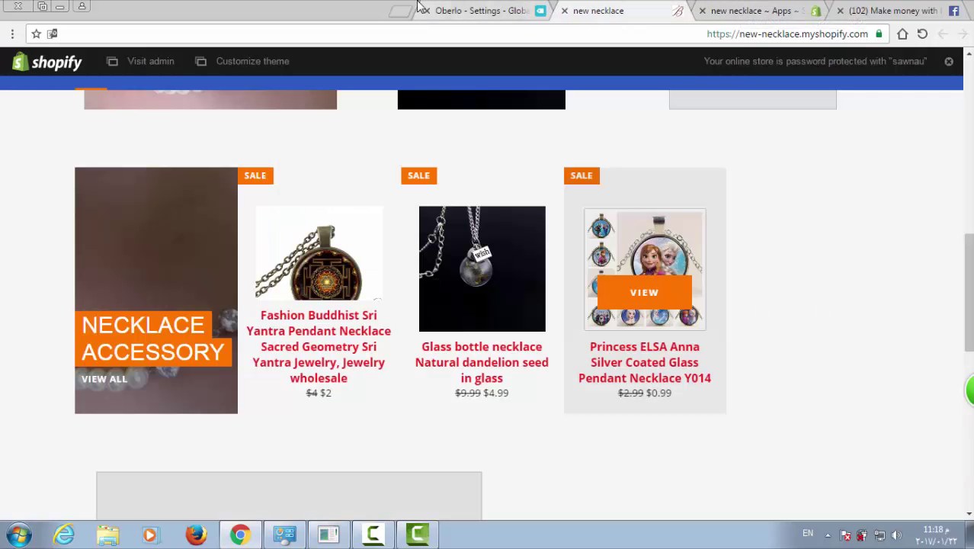
pyautogui.click(462, 8)
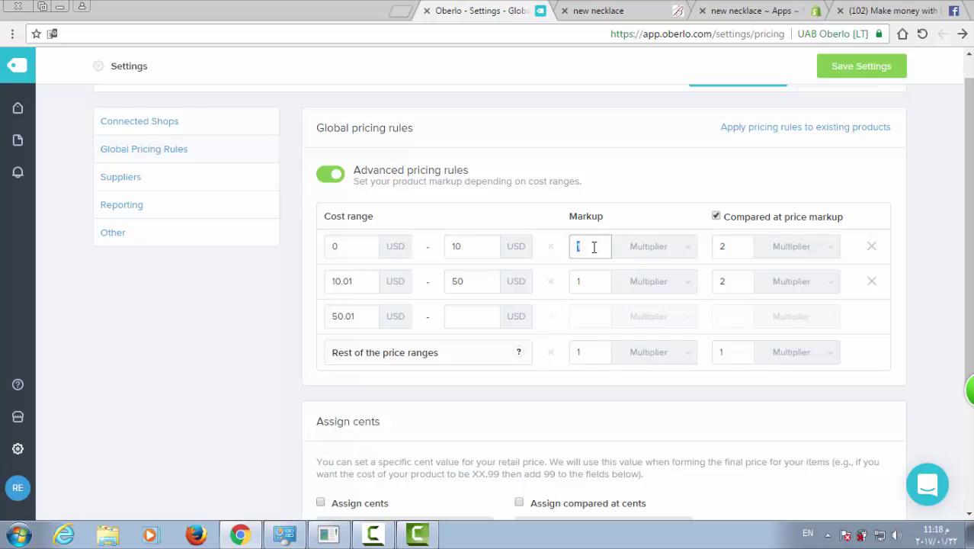
pyautogui.doubleClick(468, 243)
pyautogui.click(465, 223)
# Step: Set the first cost range to run from 0 to 2 USD
pyautogui.doubleClick(355, 245)
pyautogui.write('0')
pyautogui.doubleClick(470, 251)
pyautogui.write('5')
pyautogui.doubleClick(600, 247)
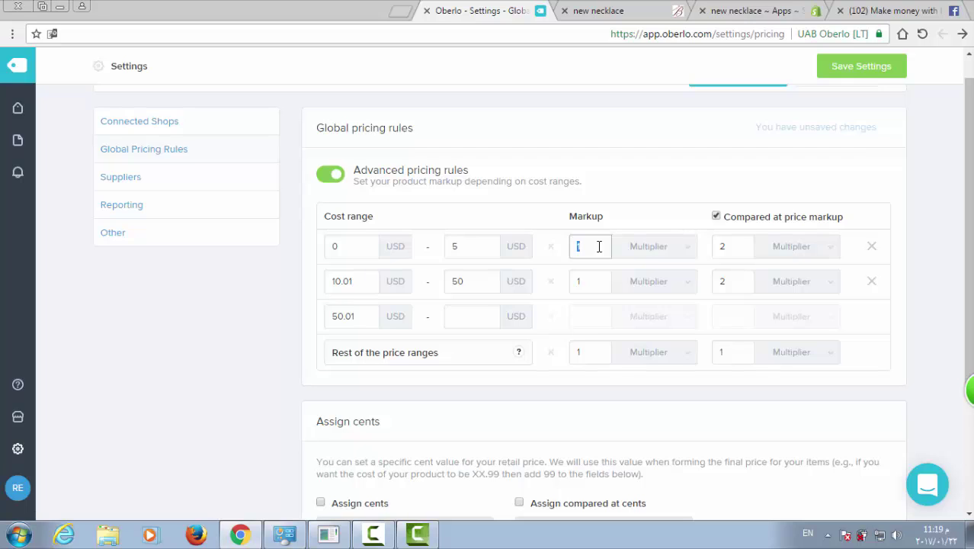
pyautogui.doubleClick(471, 246)
pyautogui.write('2')
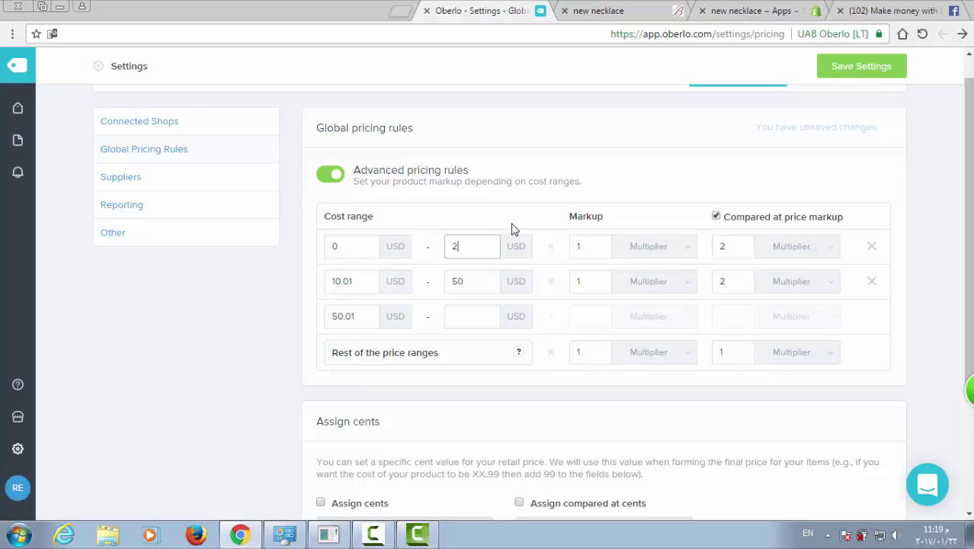
# Step: Set the first range's markup multiplier to 2 and its compared at price multiplier to 3
pyautogui.click(593, 246)
pyautogui.write('2')
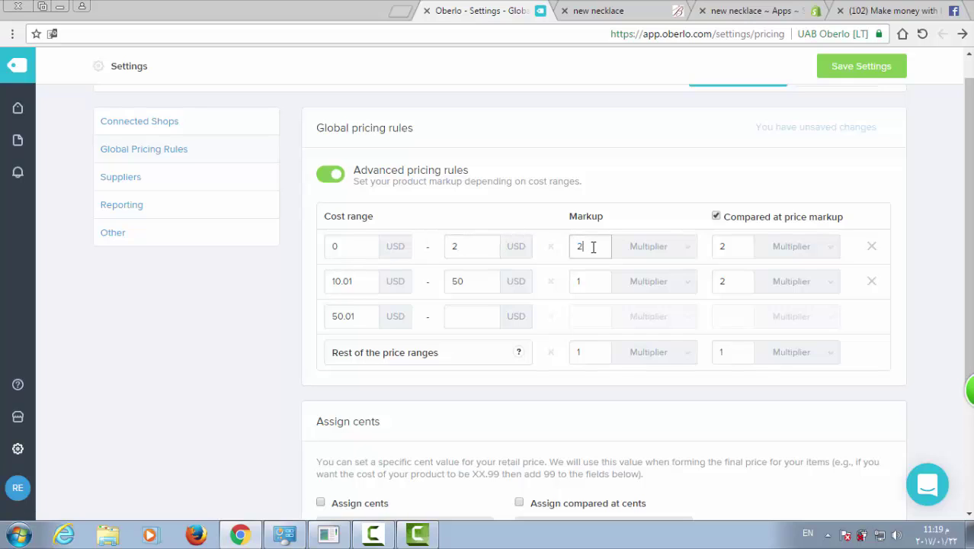
pyautogui.doubleClick(735, 246)
pyautogui.click(732, 237)
# Step: Set the second cost range to run from 2.01 to 10 USD
pyautogui.scroll(-1, 748, 14)
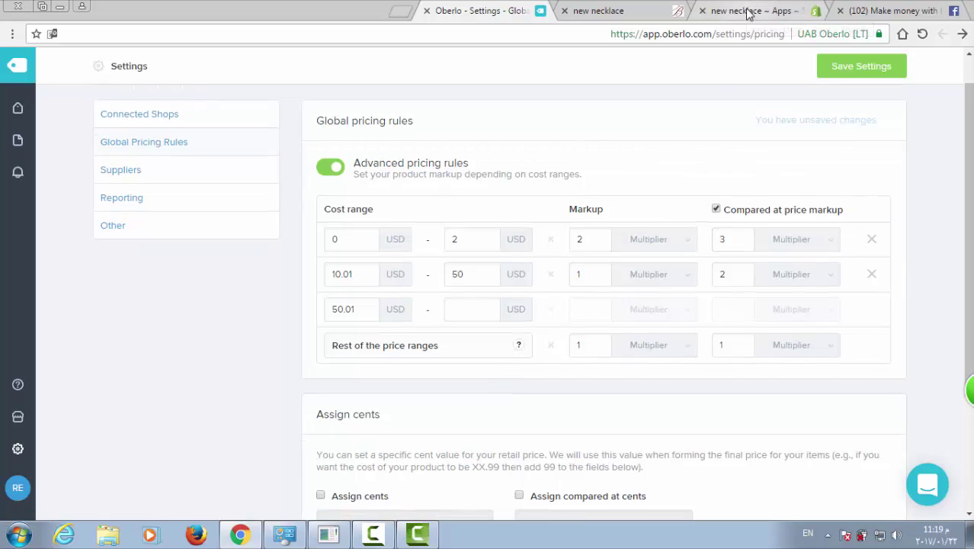
pyautogui.doubleClick(366, 227)
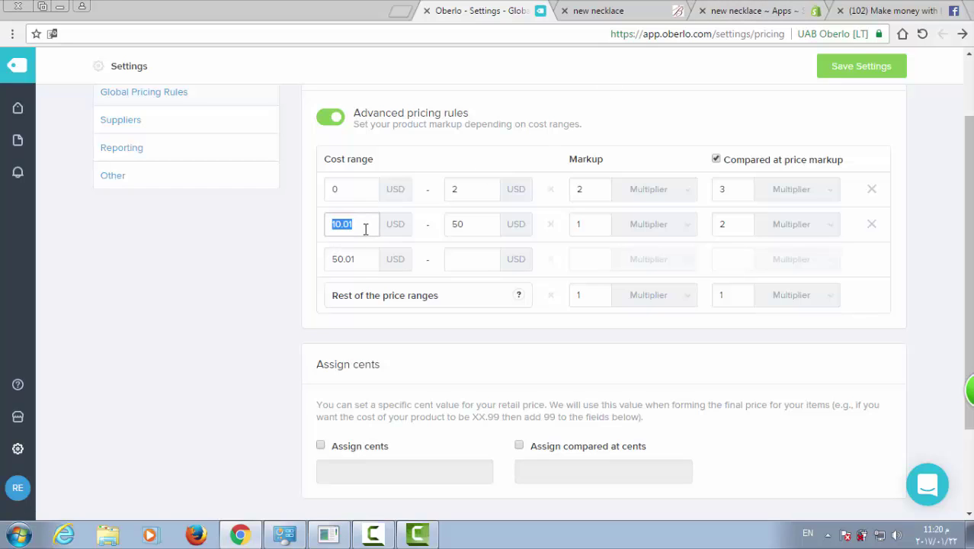
pyautogui.write('2.01')
pyautogui.doubleClick(486, 228)
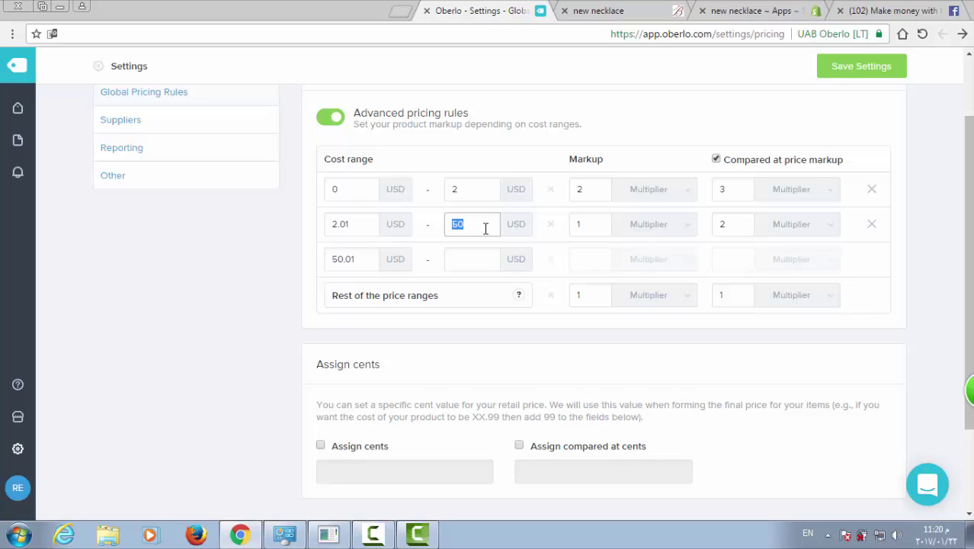
pyautogui.write('5')
pyautogui.doubleClick(472, 223)
pyautogui.write('10')
pyautogui.click(681, 108)
# Step: Clear the starting cost of the unused third price range
pyautogui.scroll(-1, 680, 109)
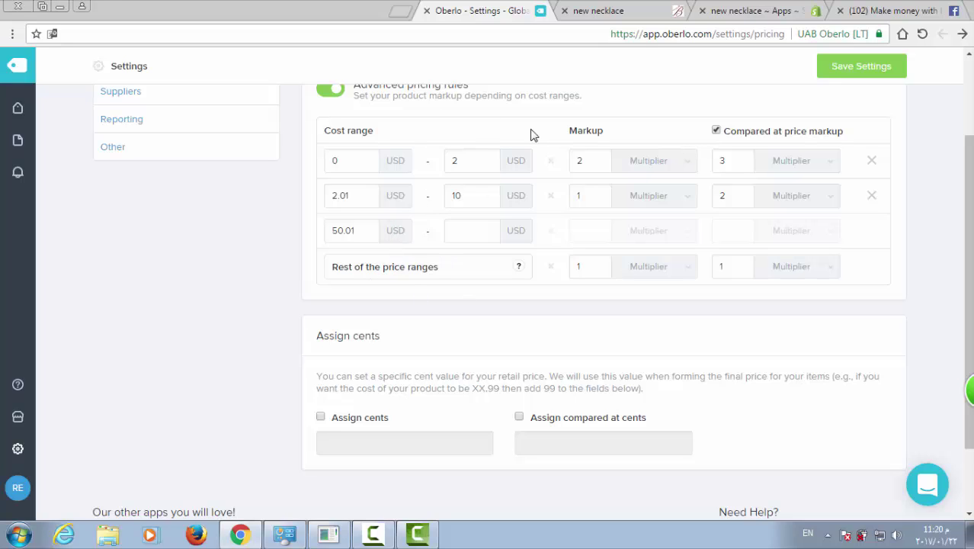
pyautogui.scroll(1, 561, 124)
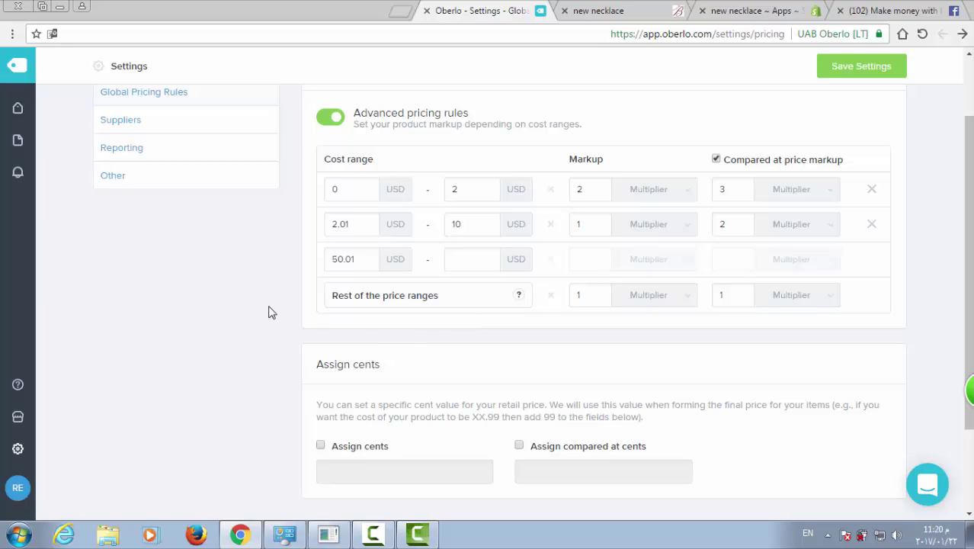
pyautogui.scroll(1, 271, 298)
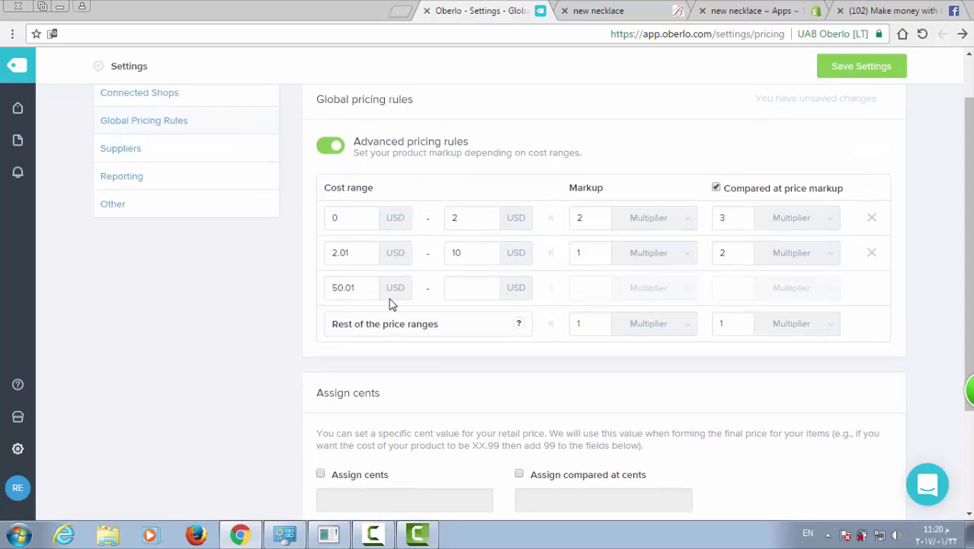
pyautogui.doubleClick(362, 287)
pyautogui.write('3')
pyautogui.press('BackSpace')
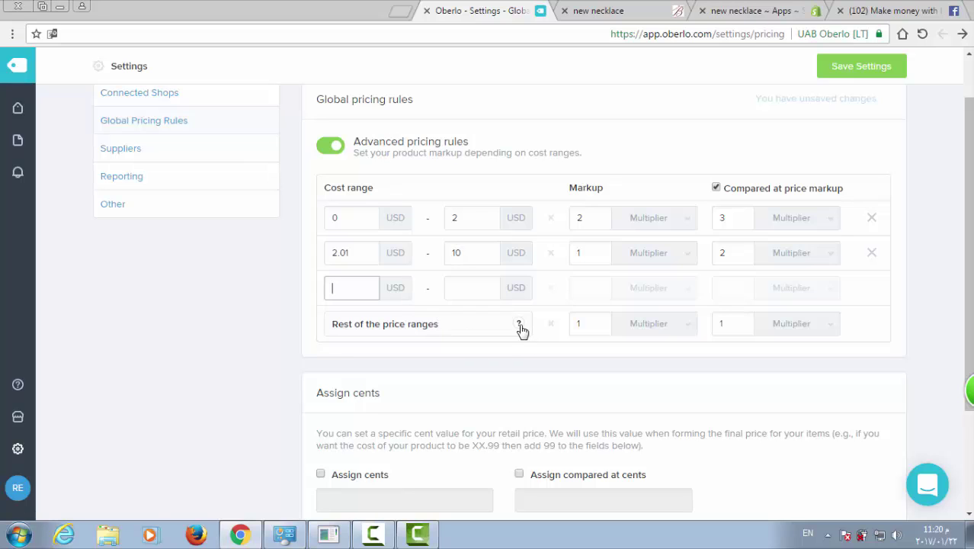
# Step: For the rest of the price ranges, keep the markup multiplier at 1 and set the compared at price multiplier to 1.5
pyautogui.moveTo(521, 326)
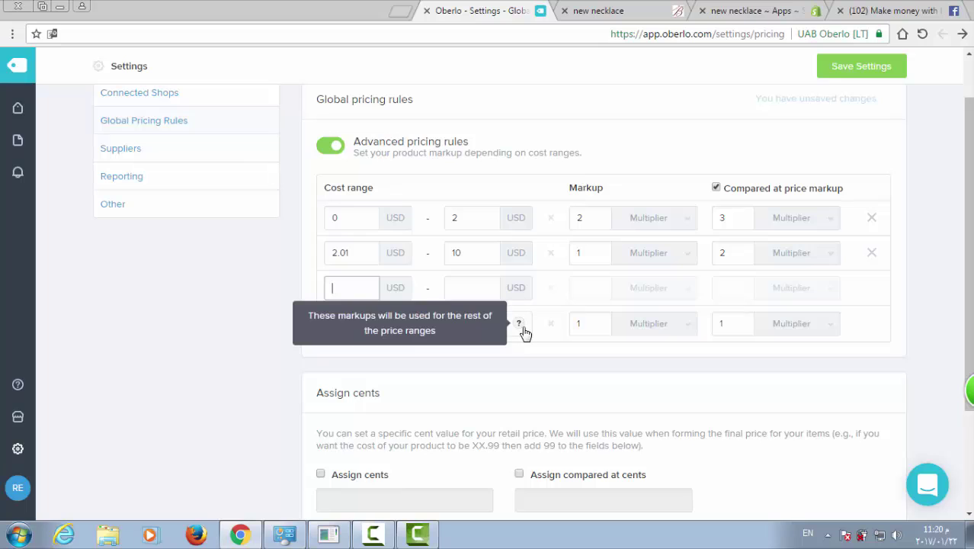
pyautogui.click(597, 320)
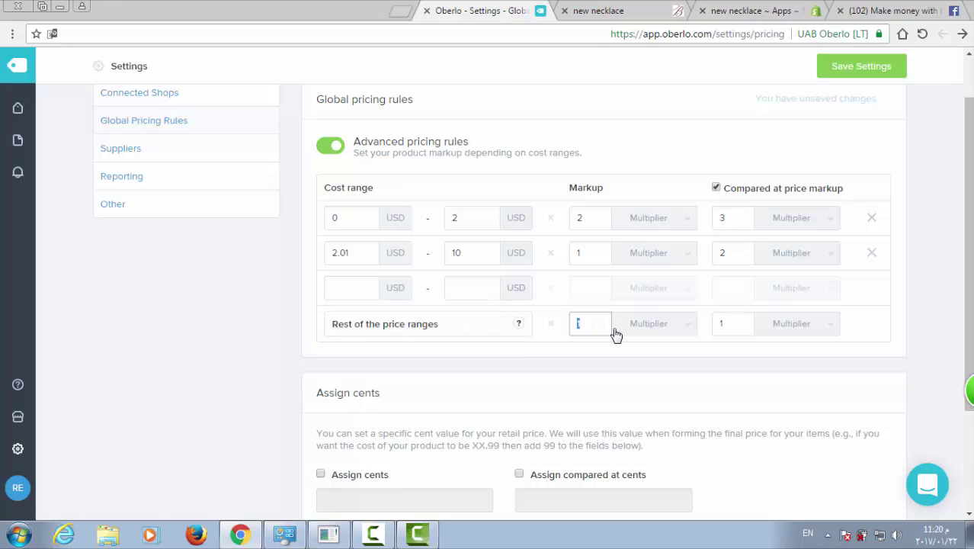
pyautogui.click(735, 321)
pyautogui.doubleClick(470, 250)
pyautogui.doubleClick(597, 330)
pyautogui.moveTo(739, 323); pyautogui.dragTo(719, 321)
pyautogui.doubleClick(598, 323)
pyautogui.click(530, 354)
# Step: Save the updated global pricing rules
pyautogui.scroll(-2, 530, 353)
pyautogui.scroll(3, 530, 353)
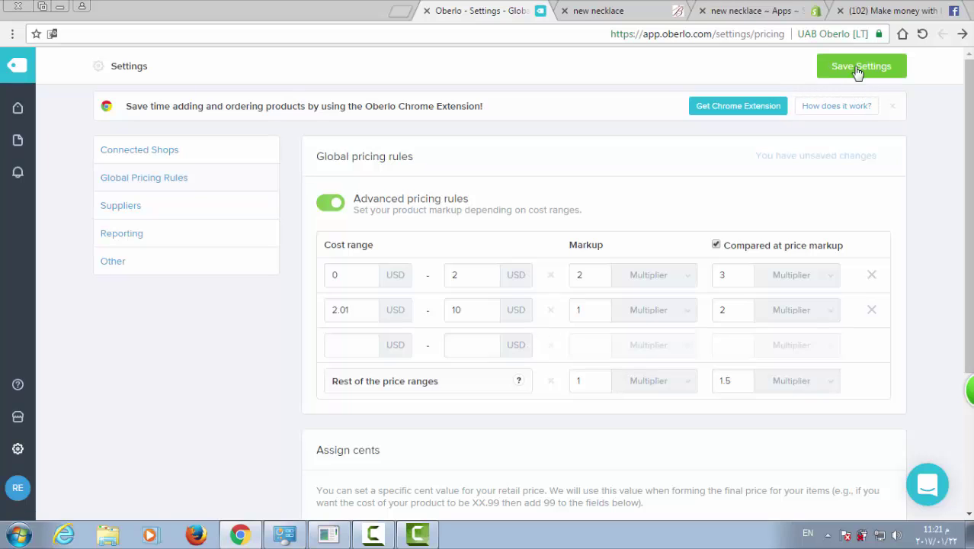
pyautogui.click(859, 69)
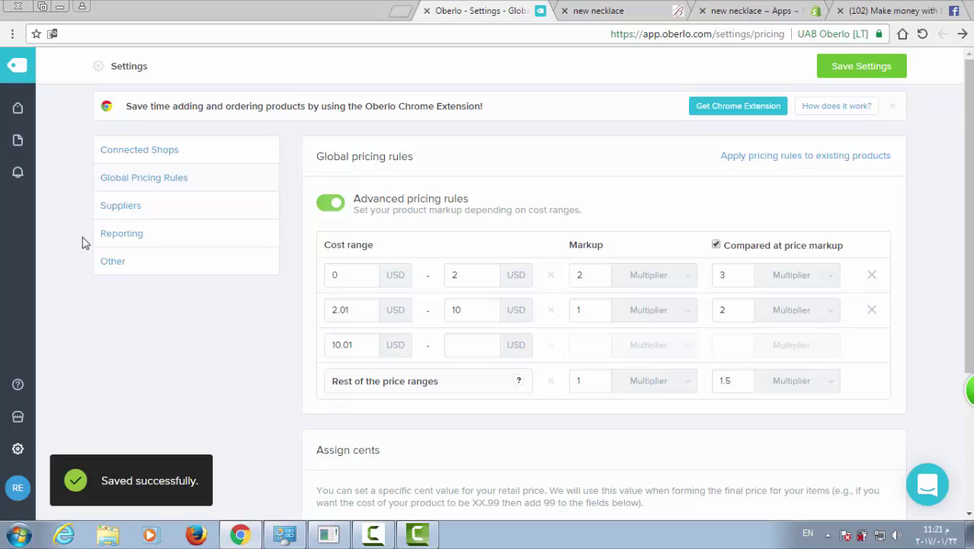
# Step: Return to the Oberlo dashboard and look through the getting-started checklist, tutorial video list and dropshipping articles
pyautogui.click(15, 67)
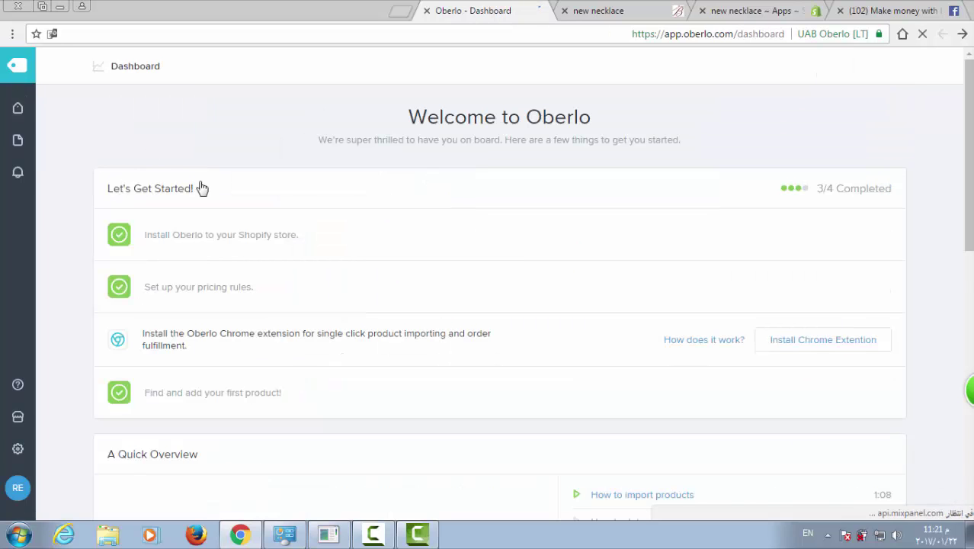
pyautogui.scroll(-1, 201, 189)
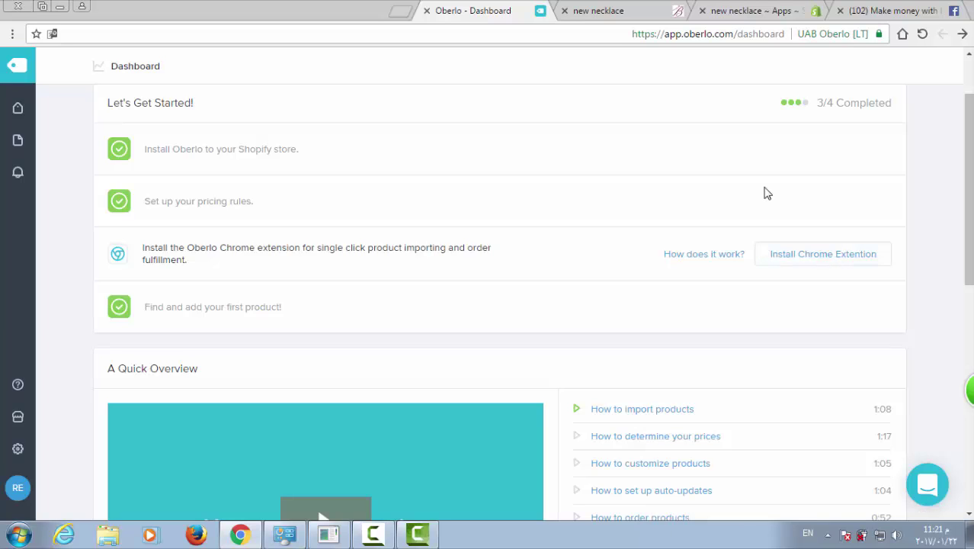
pyautogui.scroll(-1, 768, 193)
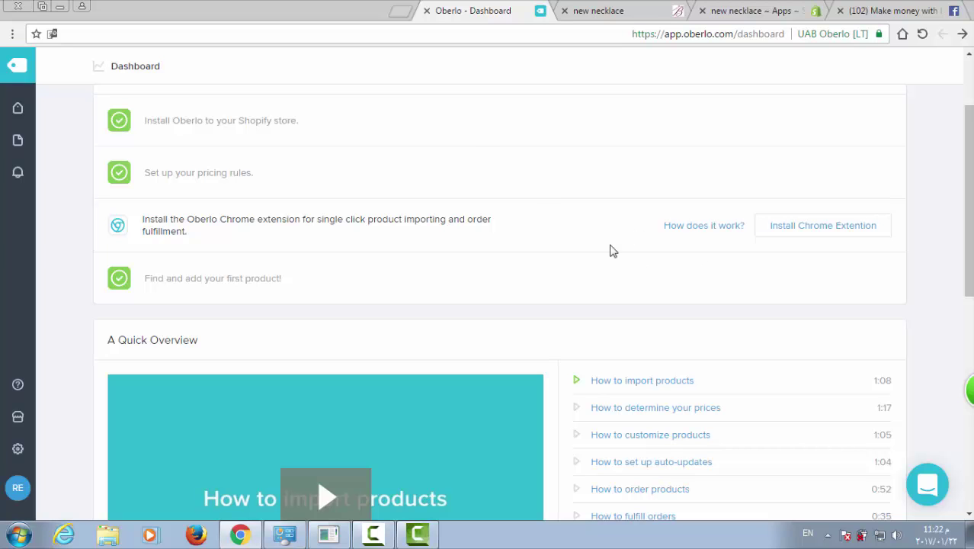
pyautogui.scroll(-2, 341, 269)
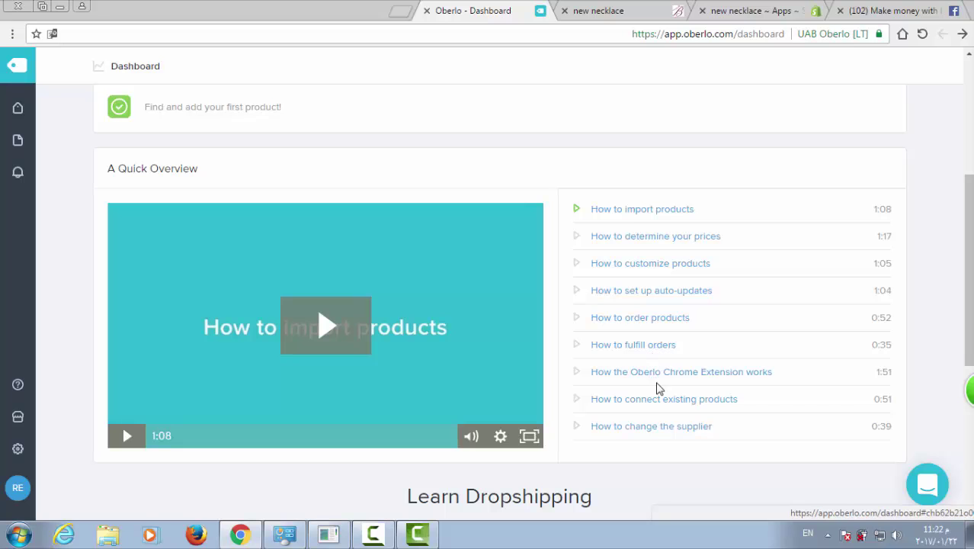
pyautogui.scroll(-4, 690, 425)
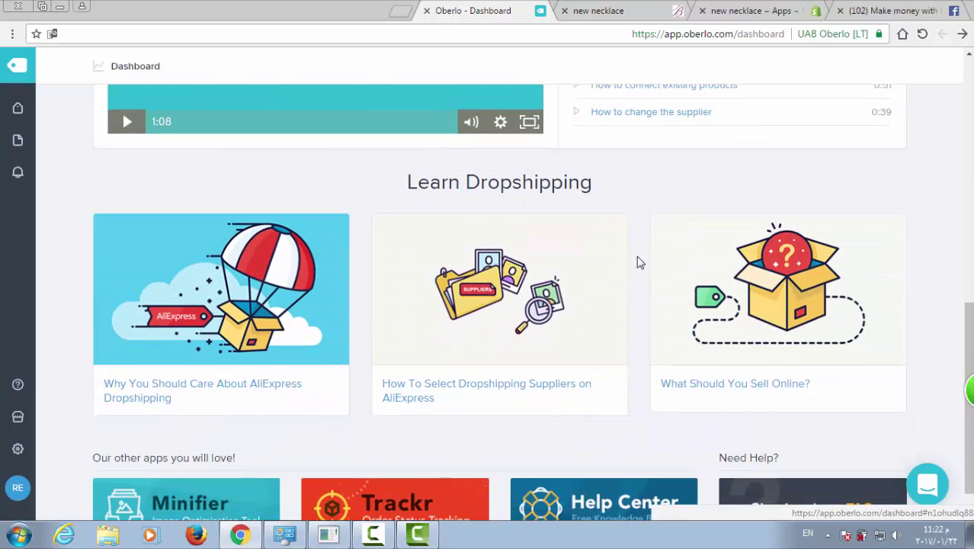
pyautogui.scroll(1, 639, 263)
pyautogui.scroll(-1, 639, 262)
pyautogui.scroll(-1, 639, 263)
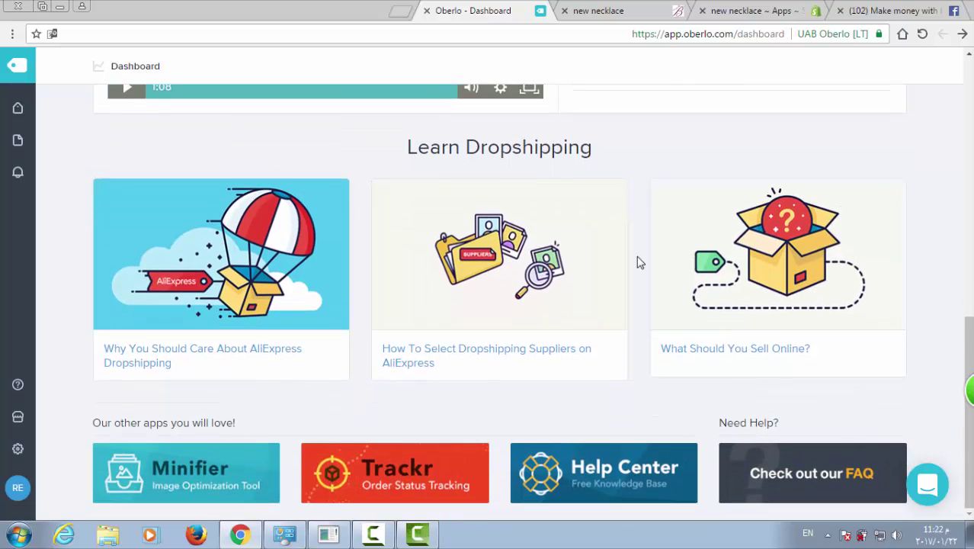
pyautogui.scroll(1, 637, 261)
pyautogui.scroll(8, 637, 262)
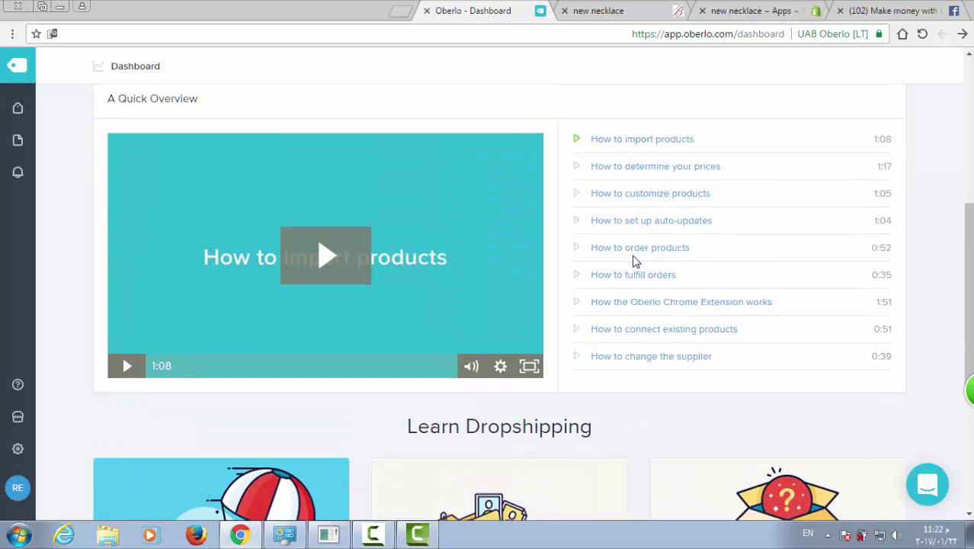